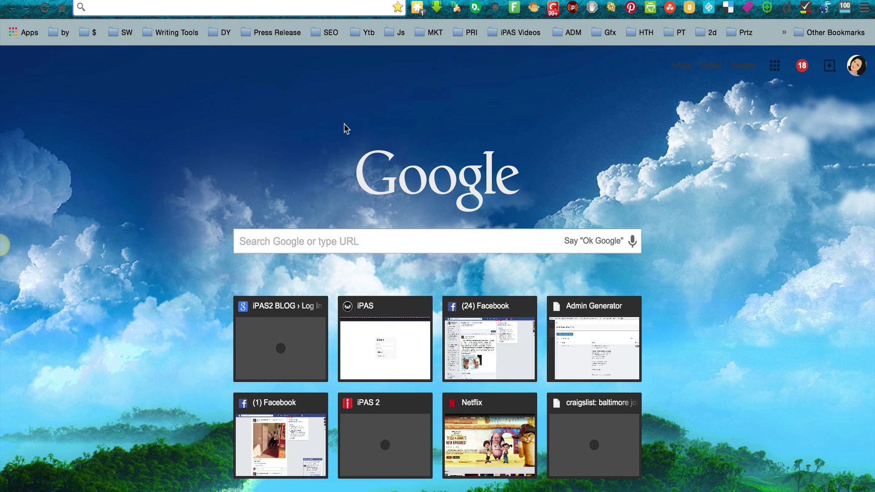
# Step: Expand the Jing sun over Chrome's new tab page to reveal Capture, History and More
pyautogui.moveTo(6, 254)
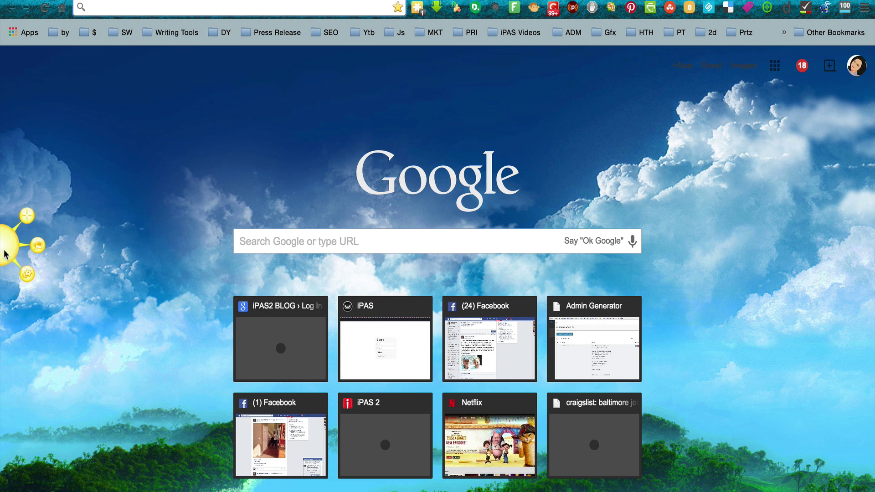
# Step: Start a Jing capture and mark a 2548 x 1368 region over the Chrome window
pyautogui.click(34, 210)
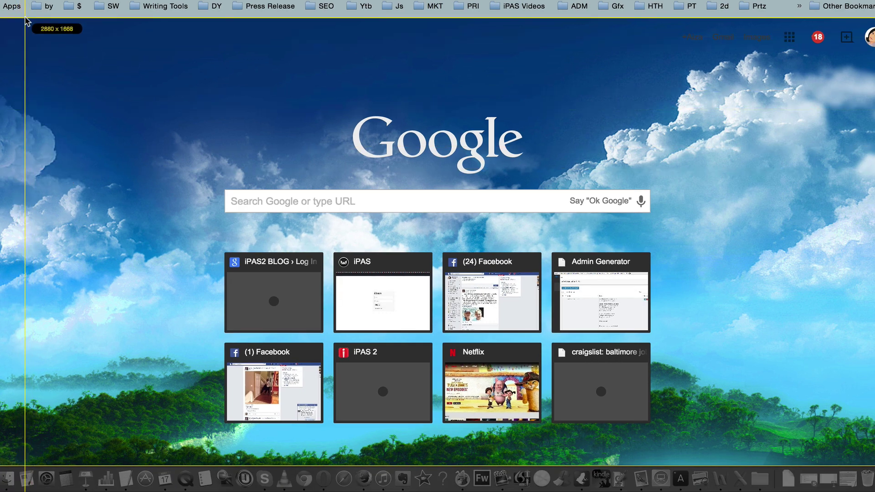
pyautogui.moveTo(25, 19); pyautogui.dragTo(835, 445)
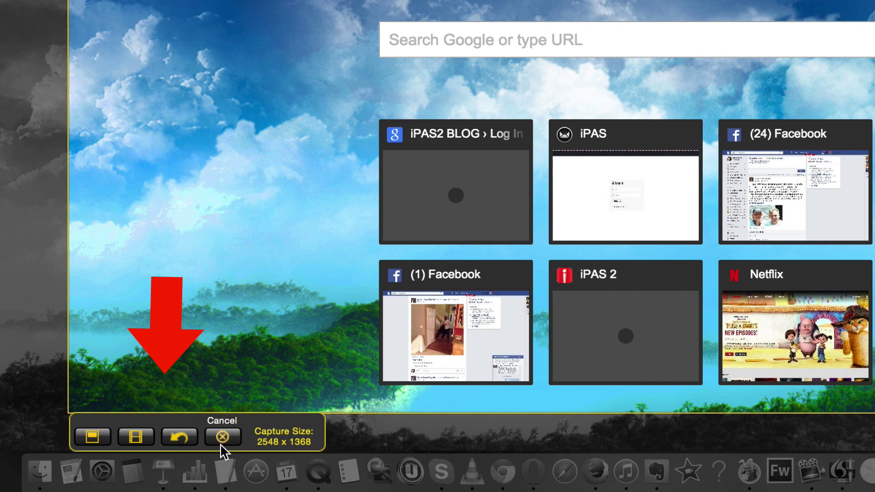
# Step: Capture the region as an image and point blue and orange arrows at the Google search box
pyautogui.click(96, 438)
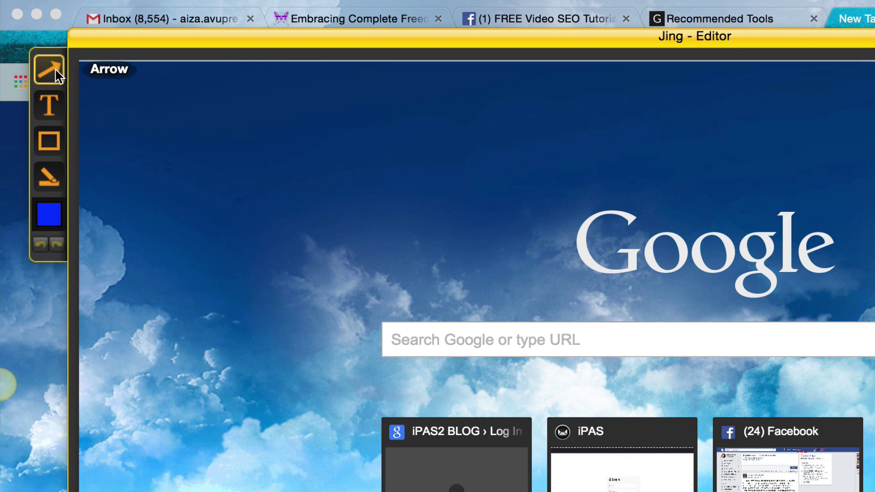
pyautogui.moveTo(233, 159); pyautogui.dragTo(433, 336)
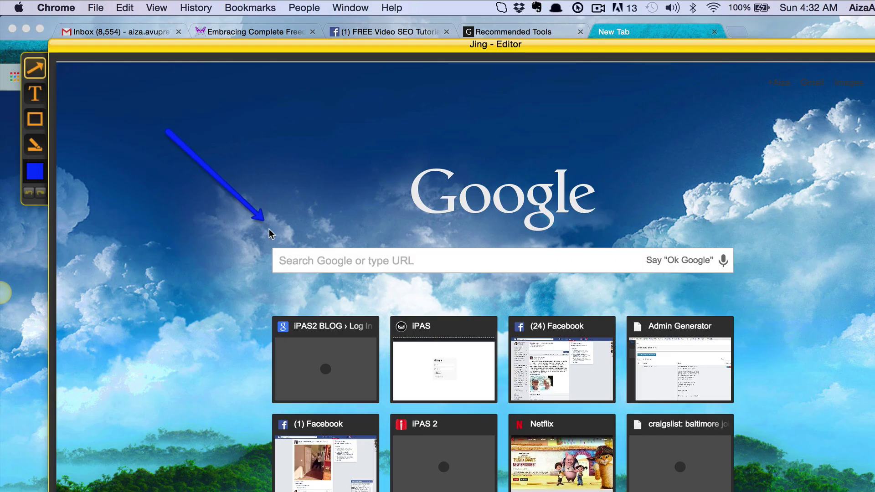
pyautogui.moveTo(308, 257); pyautogui.dragTo(315, 261)
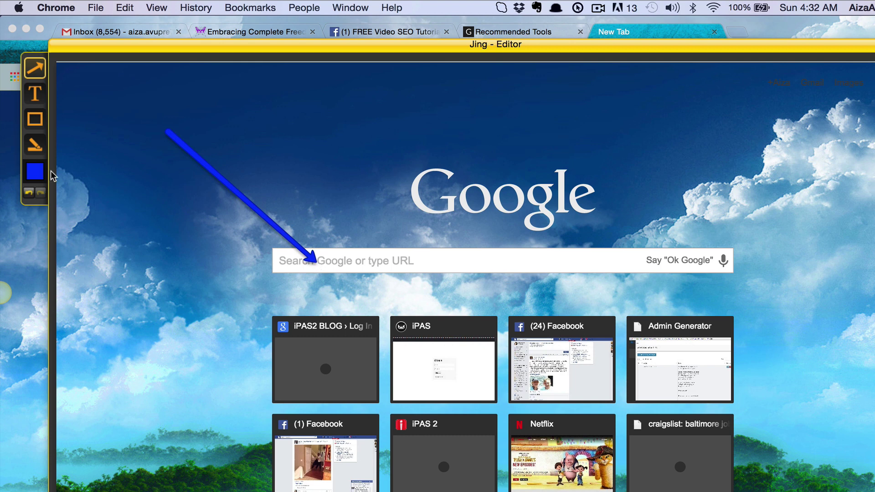
pyautogui.click(37, 173)
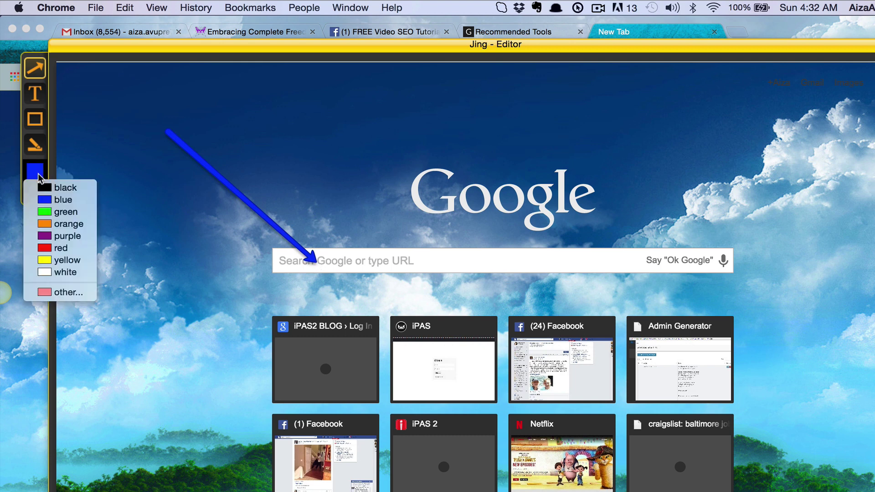
pyautogui.click(42, 224)
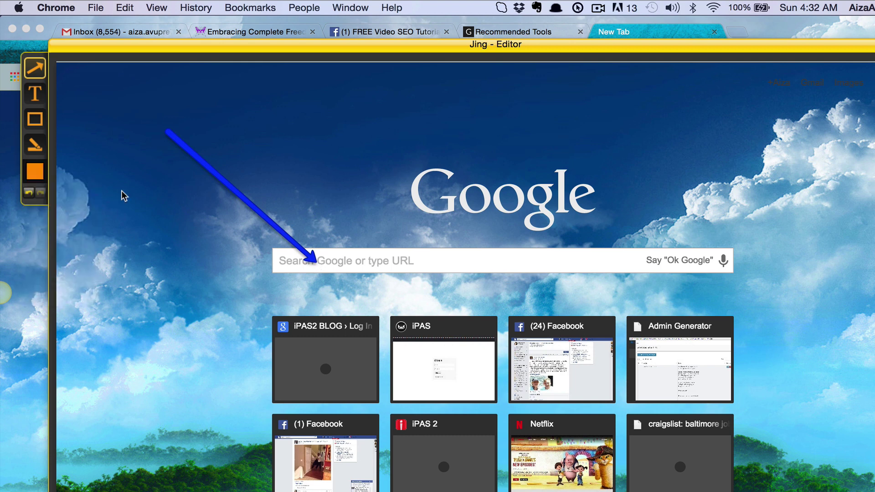
pyautogui.moveTo(237, 91)
pyautogui.mouseDown()
pyautogui.moveTo(332, 202)
pyautogui.moveTo(351, 248)
pyautogui.mouseUp()
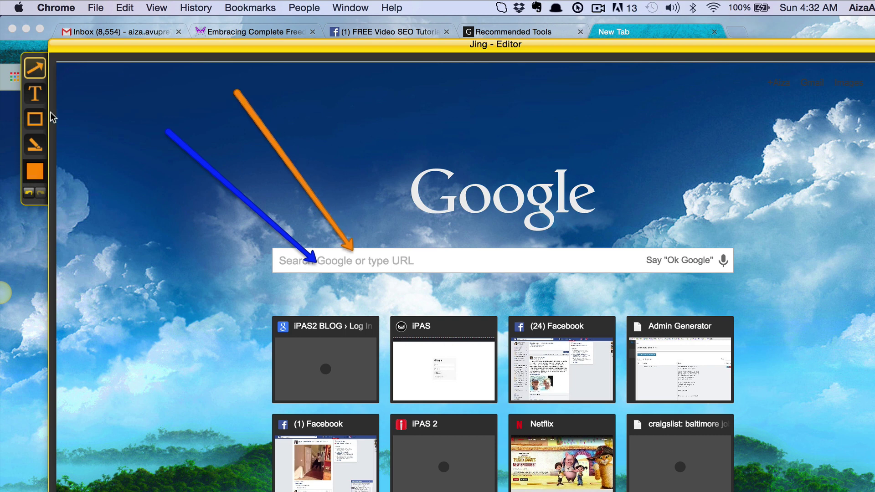
# Step: Add large orange text 'HOw are you today?' on a black background above the Google logo
pyautogui.click(35, 96)
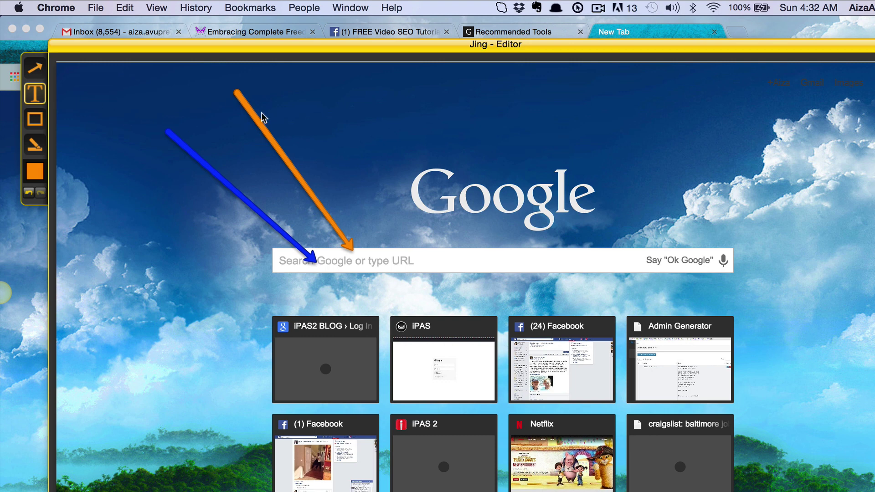
pyautogui.click(285, 108)
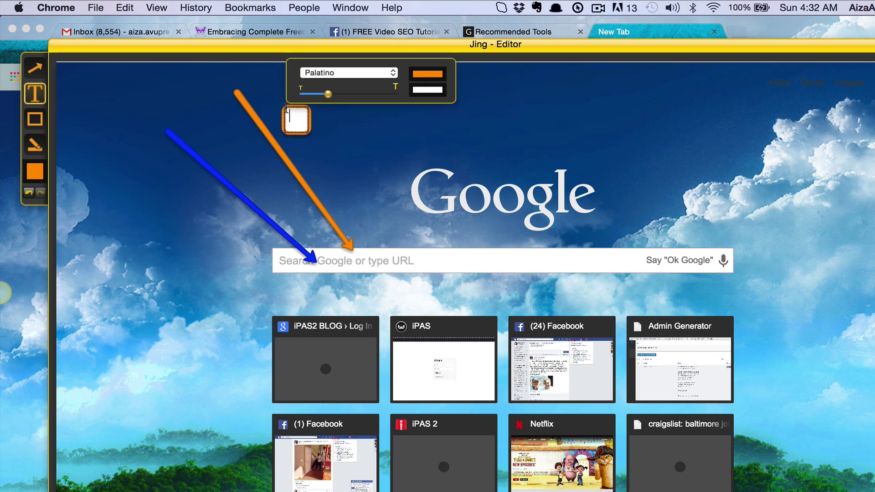
pyautogui.write('HOw are you today?')
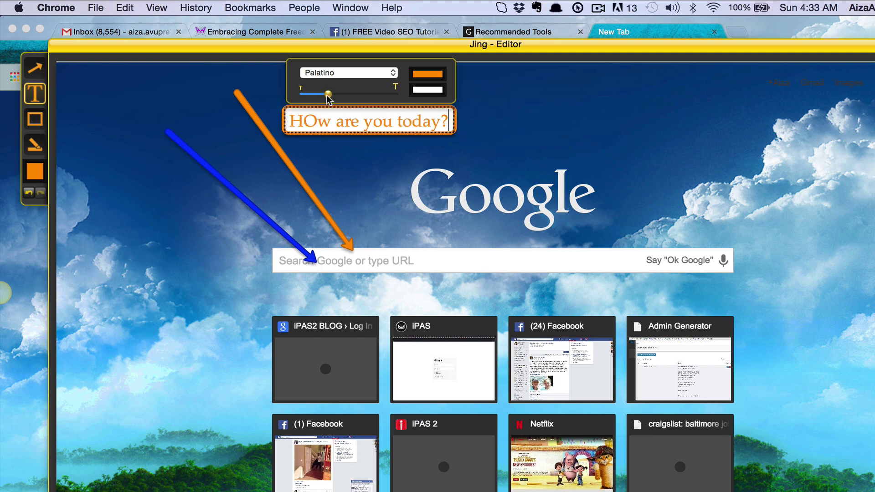
pyautogui.moveTo(327, 94); pyautogui.dragTo(378, 108)
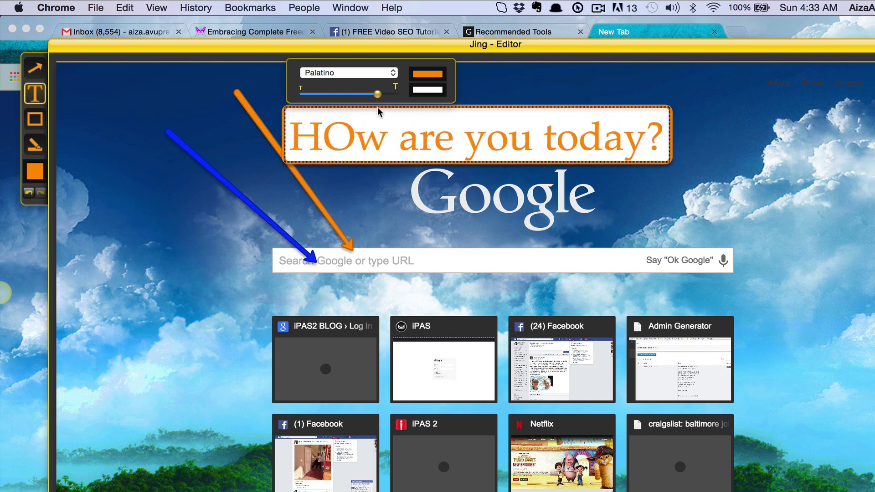
pyautogui.click(433, 91)
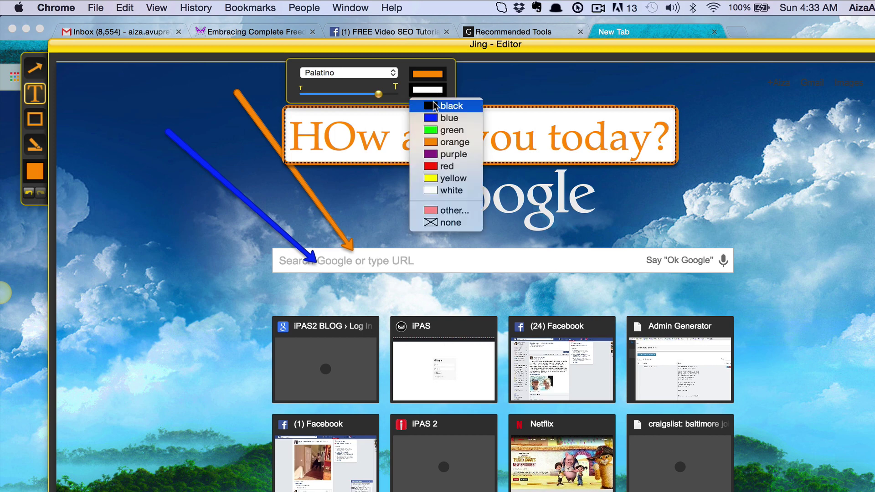
pyautogui.click(434, 107)
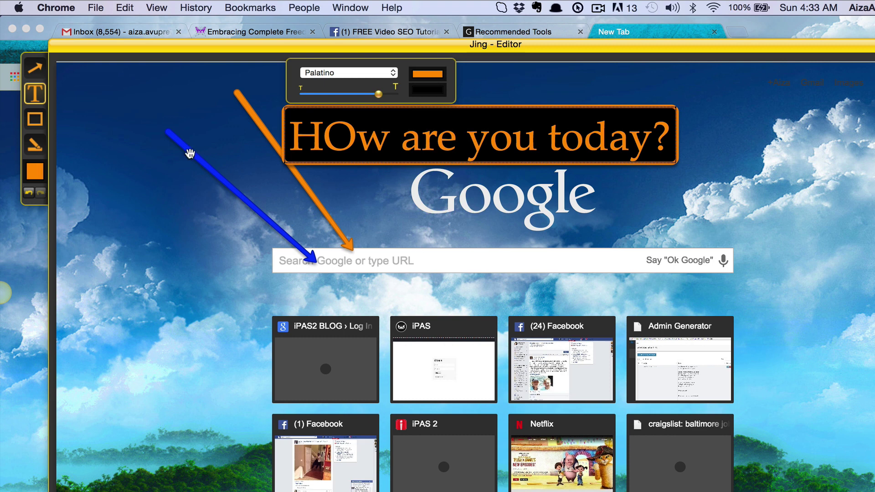
# Step: Draw an orange frame over the search box and a yellow highlight across the logo area
pyautogui.click(31, 121)
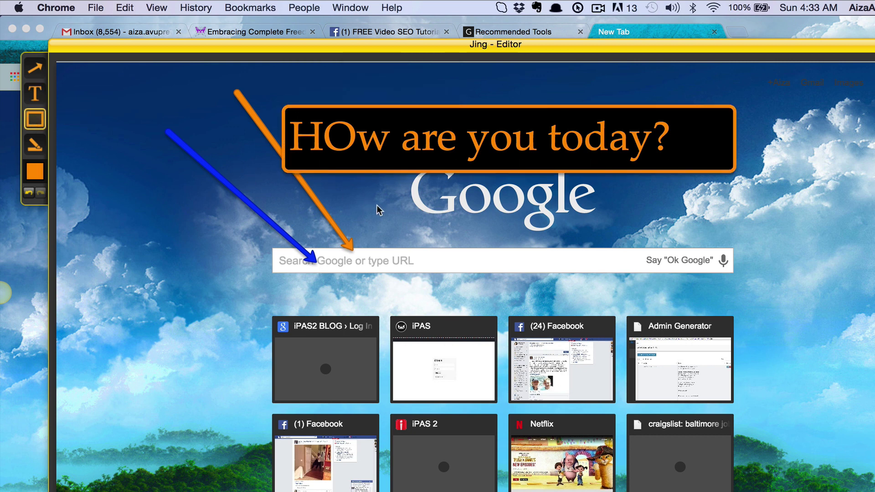
pyautogui.moveTo(376, 205)
pyautogui.mouseDown()
pyautogui.moveTo(423, 296)
pyautogui.moveTo(799, 306)
pyautogui.mouseUp()
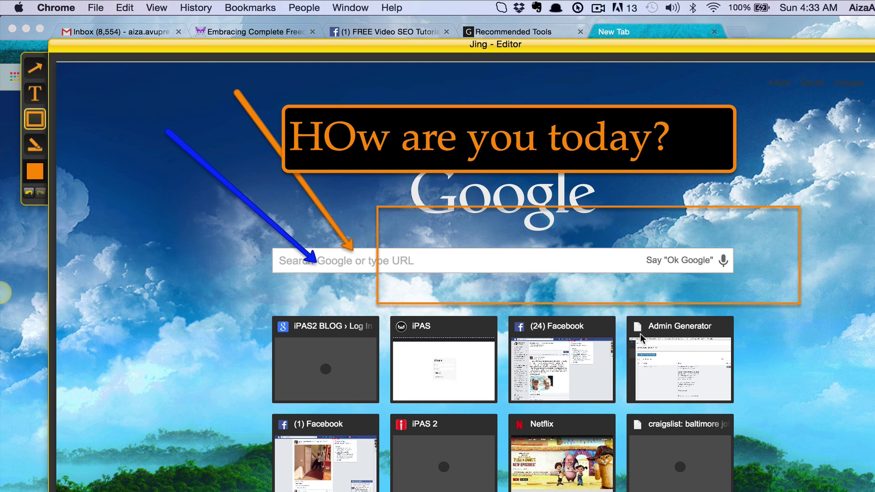
pyautogui.click(34, 146)
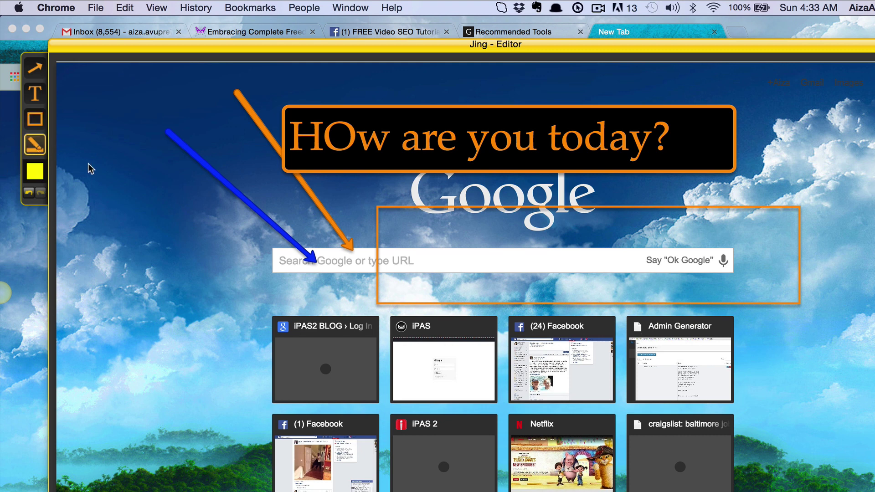
pyautogui.moveTo(89, 165); pyautogui.dragTo(233, 267)
pyautogui.moveTo(313, 284); pyautogui.dragTo(812, 268)
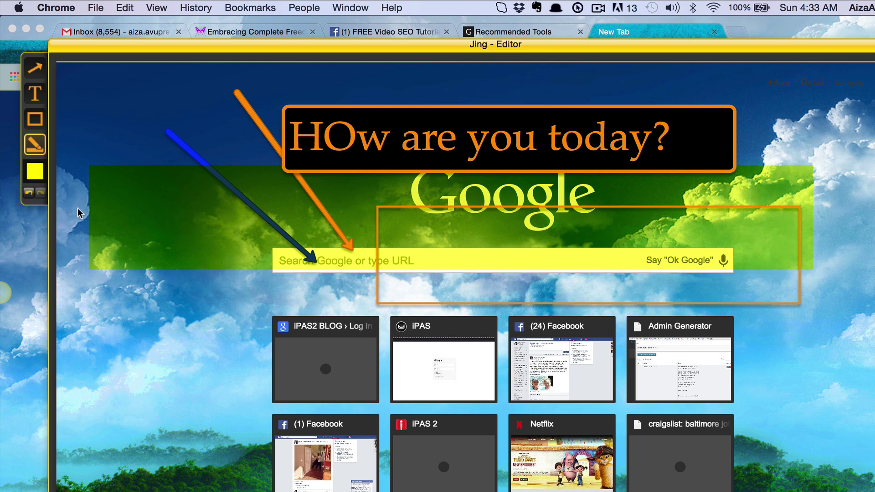
# Step: Undo all five annotations: highlight, frame, text box, orange arrow and blue arrow
pyautogui.click(29, 196)
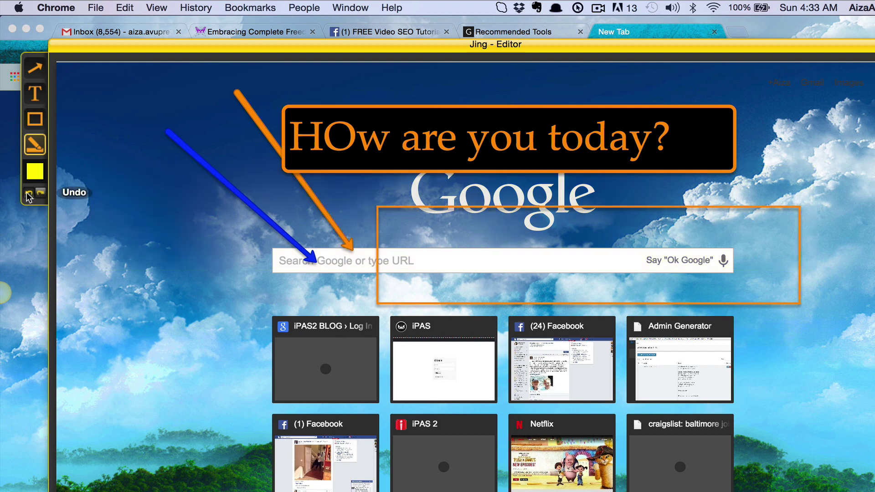
pyautogui.click(28, 196)
pyautogui.click(28, 196)
pyautogui.click(28, 196)
pyautogui.click(28, 196)
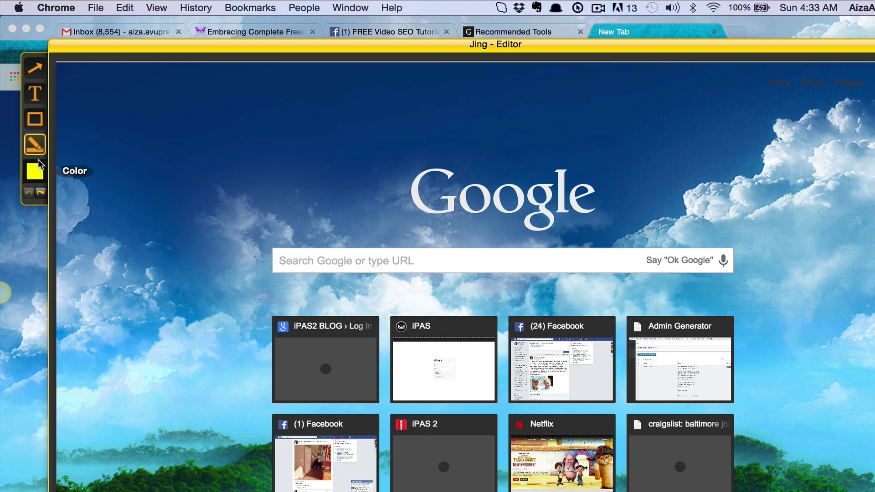
# Step: Draw an orange arrow and a white arrow pointing toward the Google logo
pyautogui.click(36, 180)
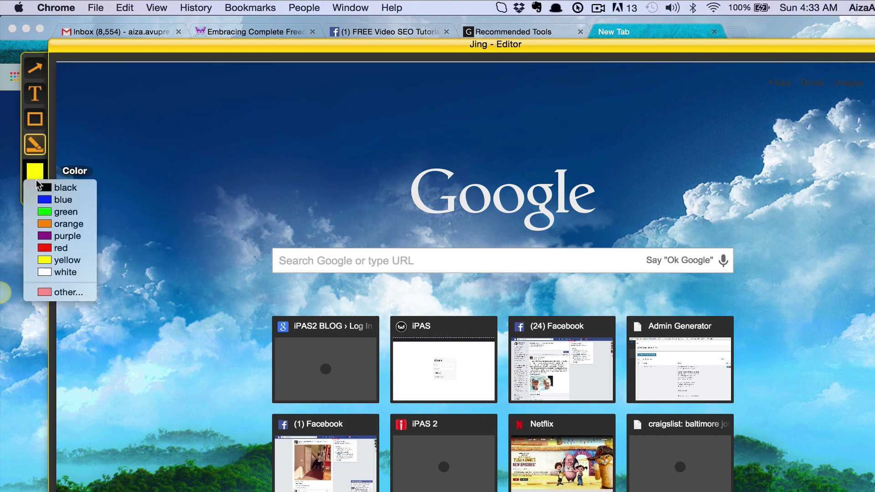
pyautogui.click(50, 272)
pyautogui.click(35, 69)
pyautogui.moveTo(130, 78)
pyautogui.mouseDown()
pyautogui.moveTo(198, 179)
pyautogui.moveTo(233, 200)
pyautogui.mouseUp()
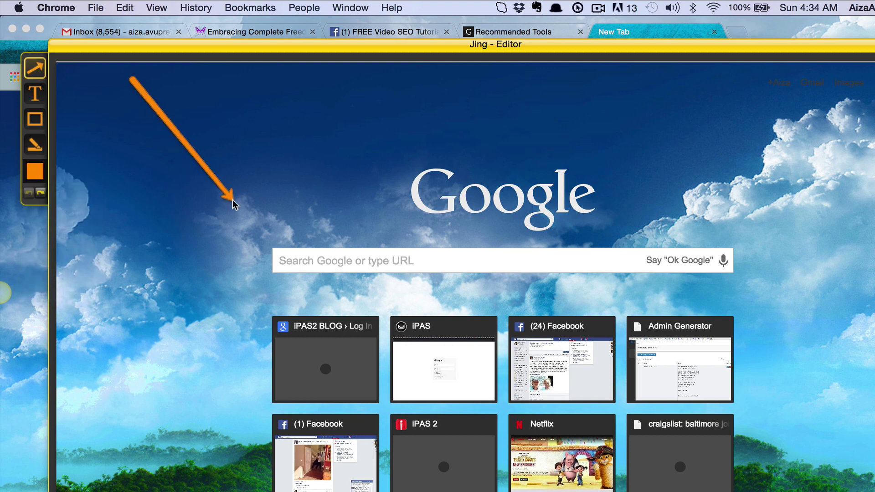
pyautogui.click(35, 174)
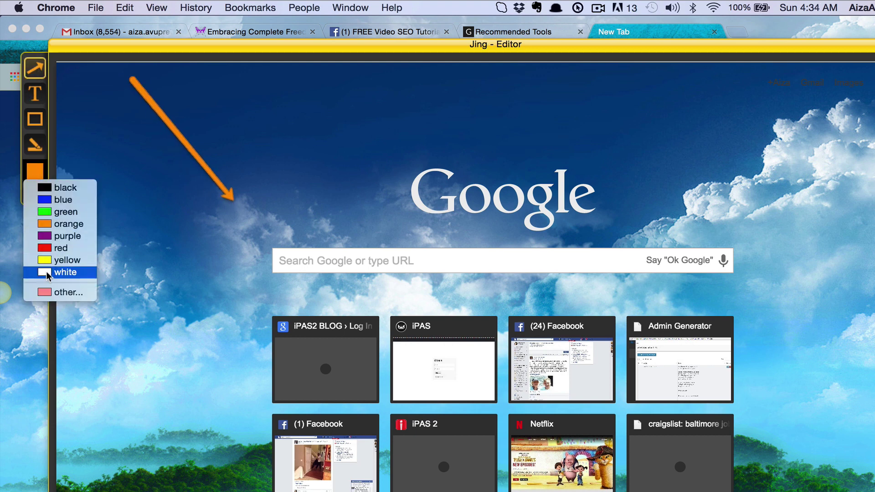
pyautogui.click(48, 272)
pyautogui.click(35, 69)
pyautogui.moveTo(203, 72); pyautogui.dragTo(282, 177)
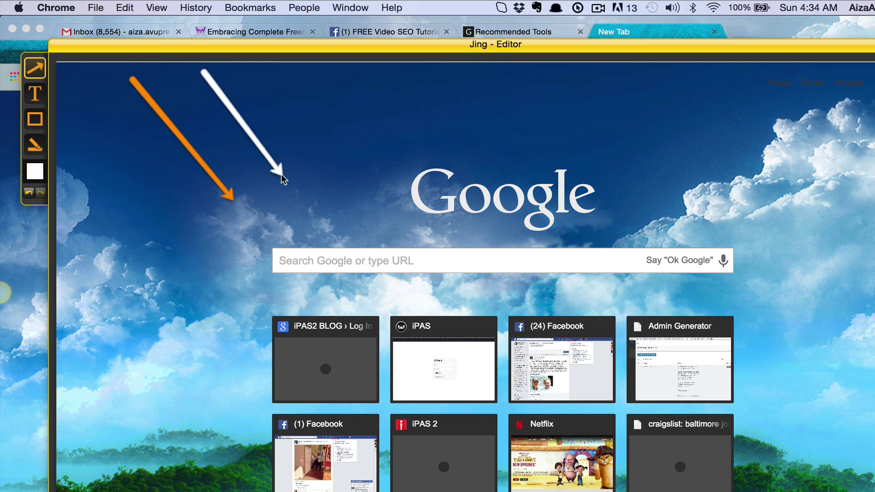
# Step: Add an enlarged 'Hey how are you?' caption with a red background above the logo
pyautogui.click(40, 93)
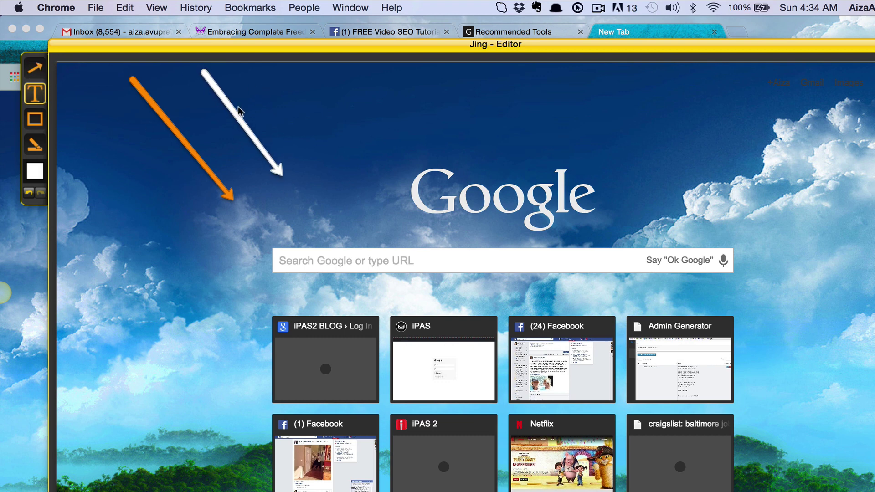
pyautogui.moveTo(236, 106); pyautogui.dragTo(263, 163)
pyautogui.write('Hey how are you?')
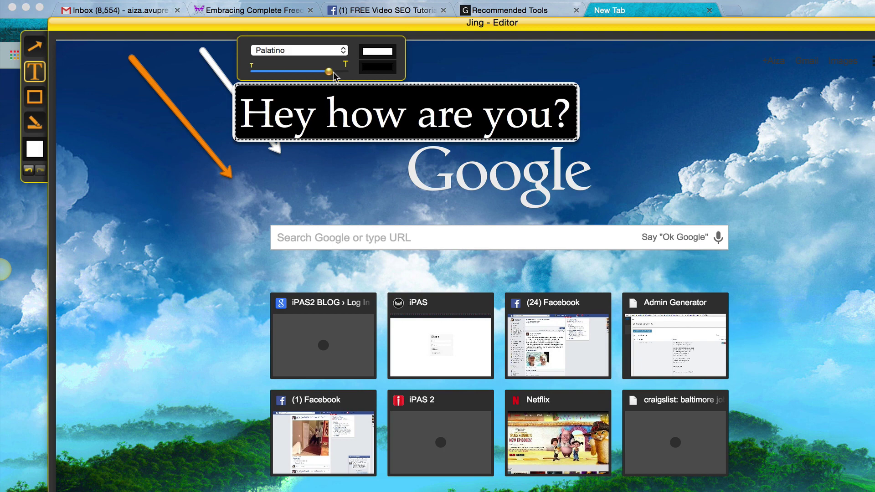
pyautogui.moveTo(332, 94); pyautogui.dragTo(322, 72)
pyautogui.click(367, 68)
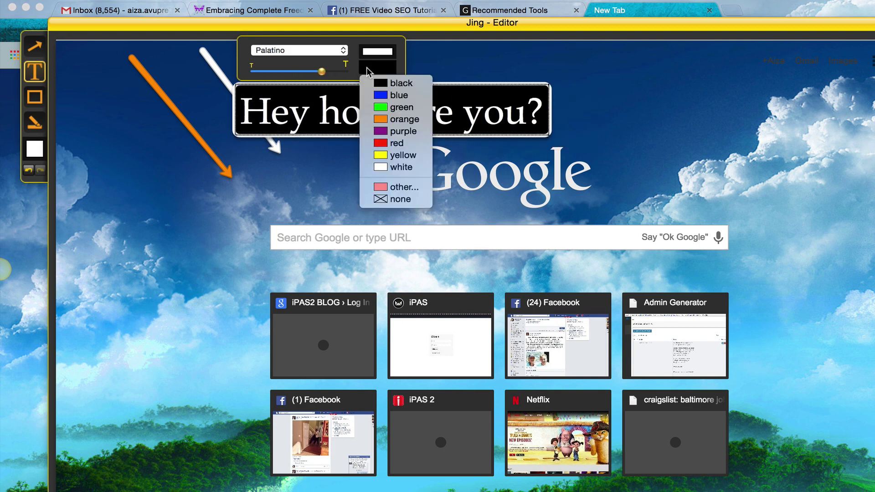
pyautogui.click(375, 144)
pyautogui.click(614, 70)
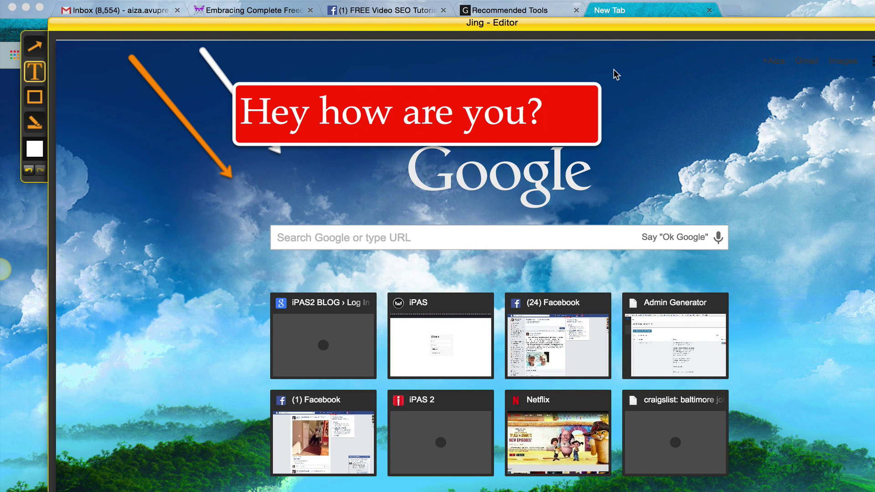
# Step: Draw a white rectangle around the search box, then undo it
pyautogui.click(35, 97)
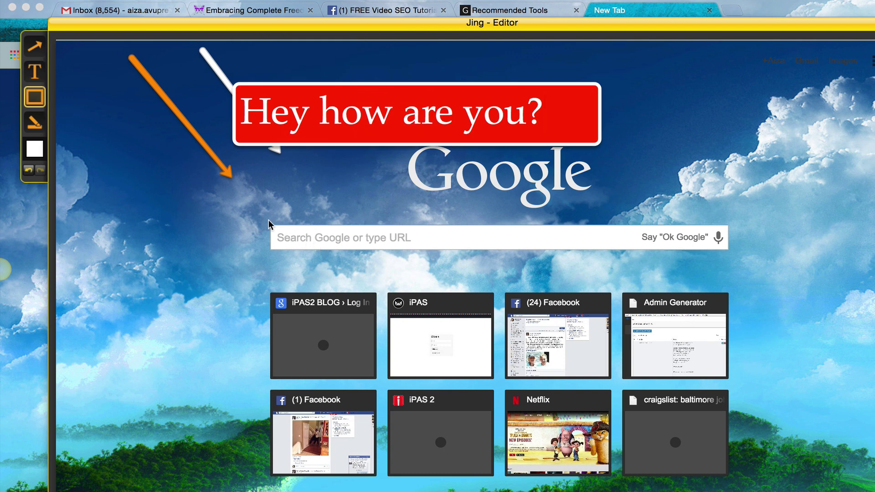
pyautogui.moveTo(260, 199); pyautogui.dragTo(783, 264)
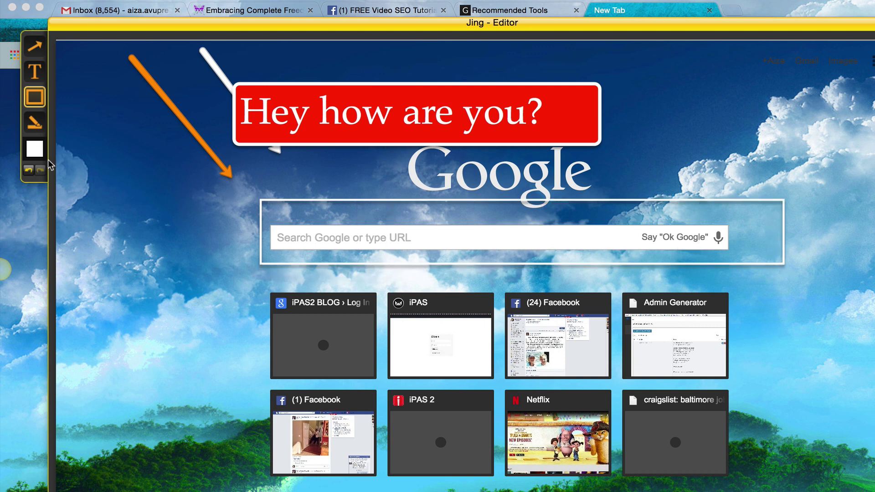
pyautogui.click(33, 172)
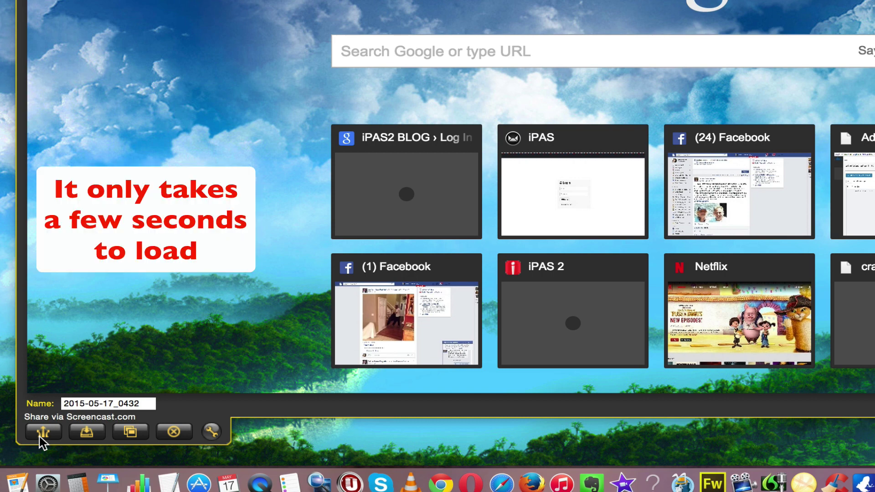
# Step: Share the annotated screenshot to Screencast.com and wait for the upload to finish
pyautogui.click(42, 433)
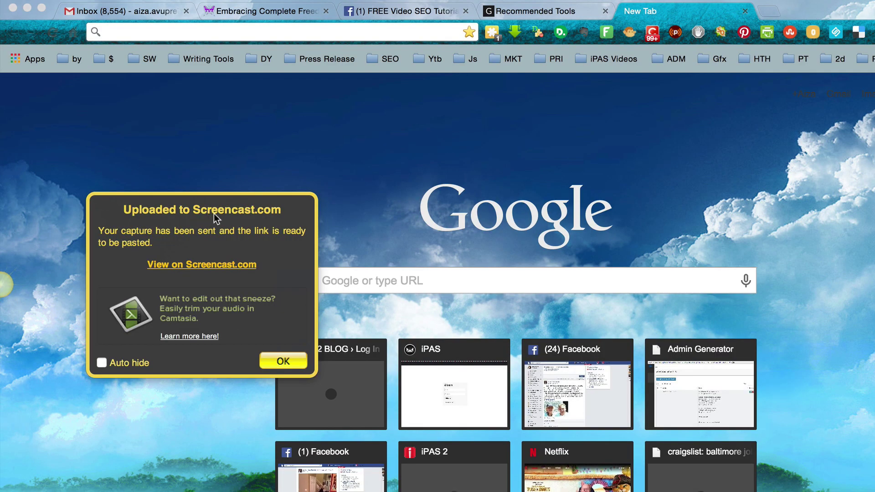
# Step: Dismiss the upload notice and open the pasted Screencast.com link in Chrome
pyautogui.click(279, 358)
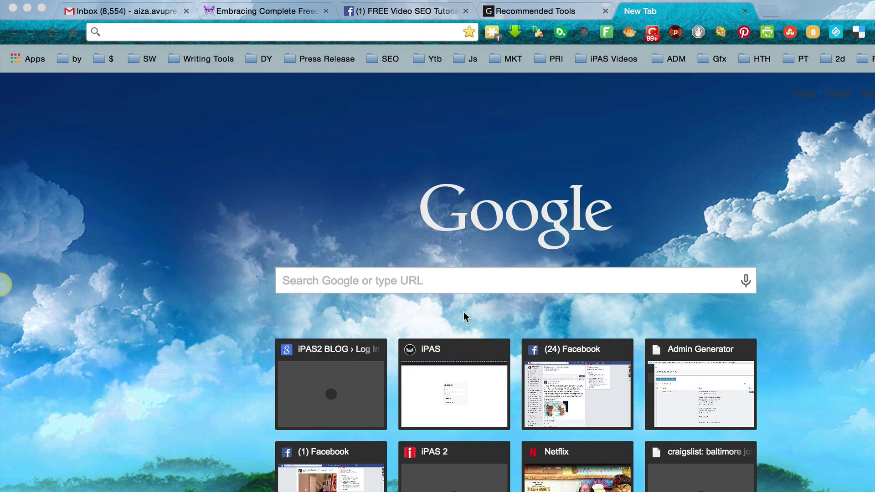
pyautogui.click(254, 29)
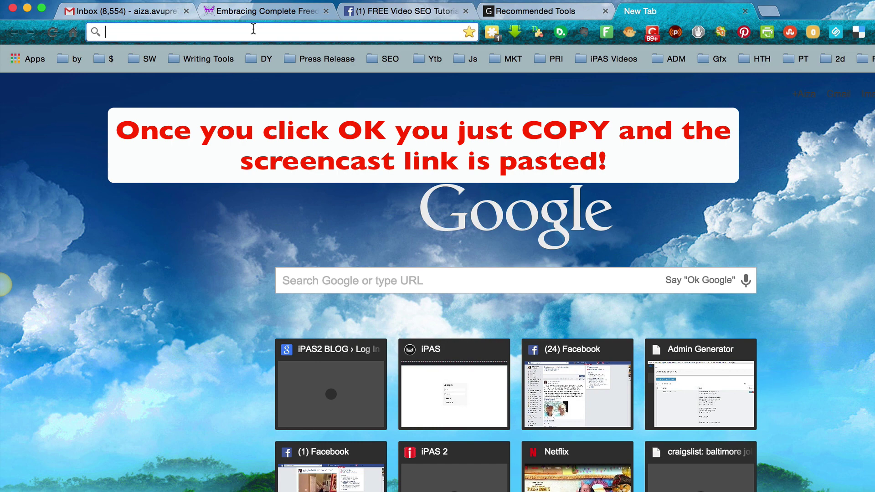
pyautogui.write('http://screencast.com/t/trlJ1fMxp4')
pyautogui.press('Escape')
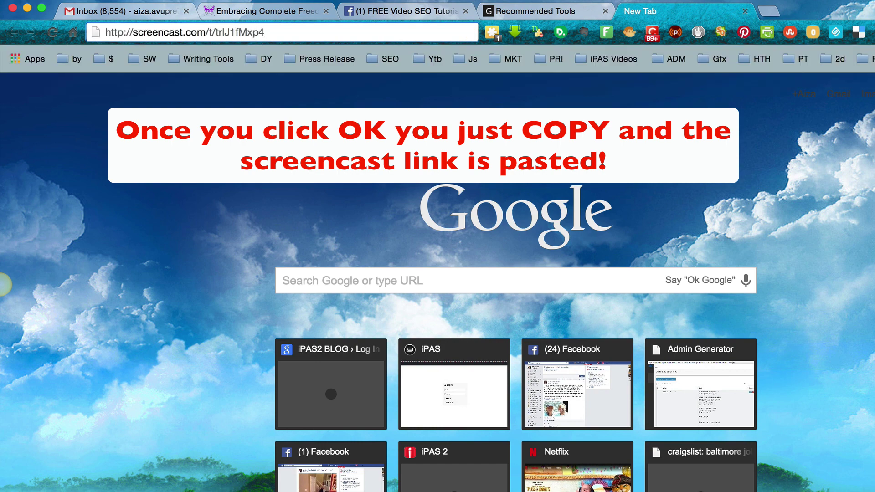
pyautogui.press('Return')
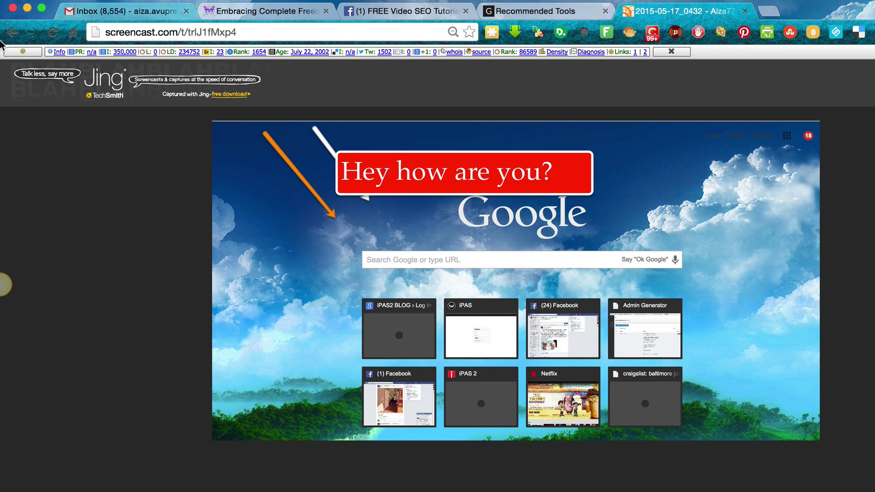
pyautogui.moveTo(7, 284)
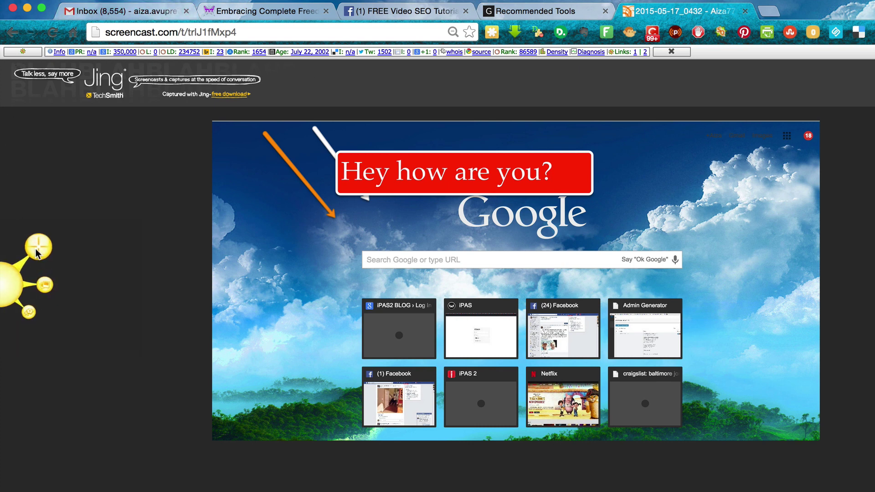
# Step: Capture the uploaded screenshot area of the Screencast.com page as a new image
pyautogui.click(38, 250)
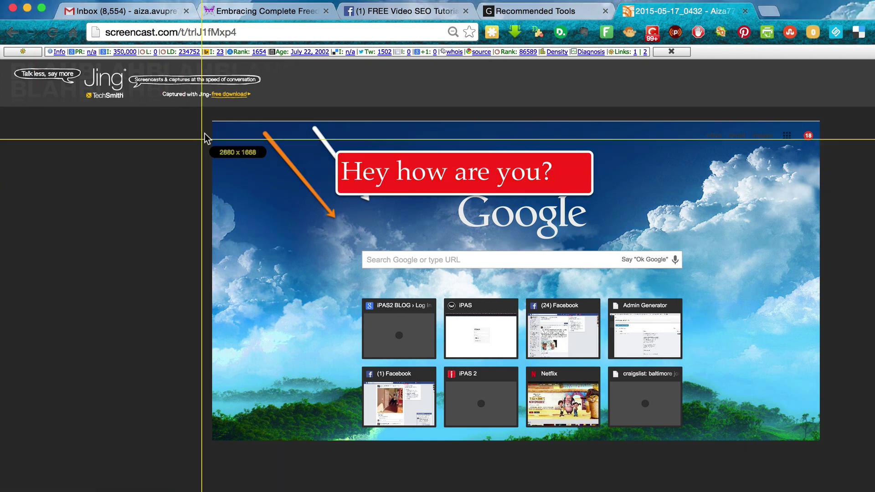
pyautogui.moveTo(211, 122); pyautogui.dragTo(825, 447)
pyautogui.click(229, 465)
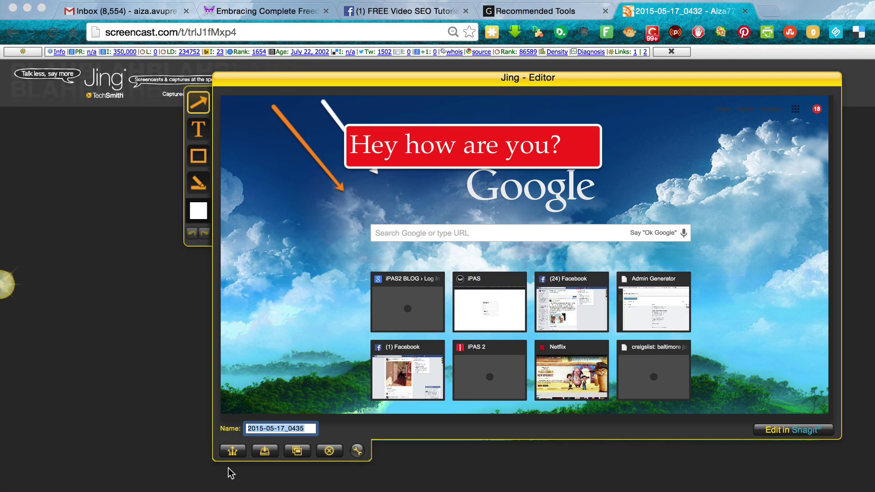
# Step: Save the capture to the Desktop as 'sample how to use jing'
pyautogui.click(266, 451)
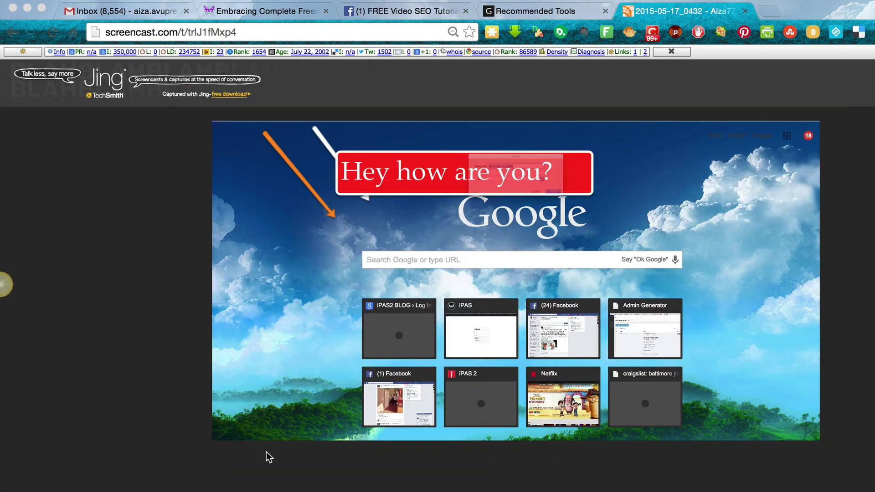
pyautogui.write('sample how to use jing')
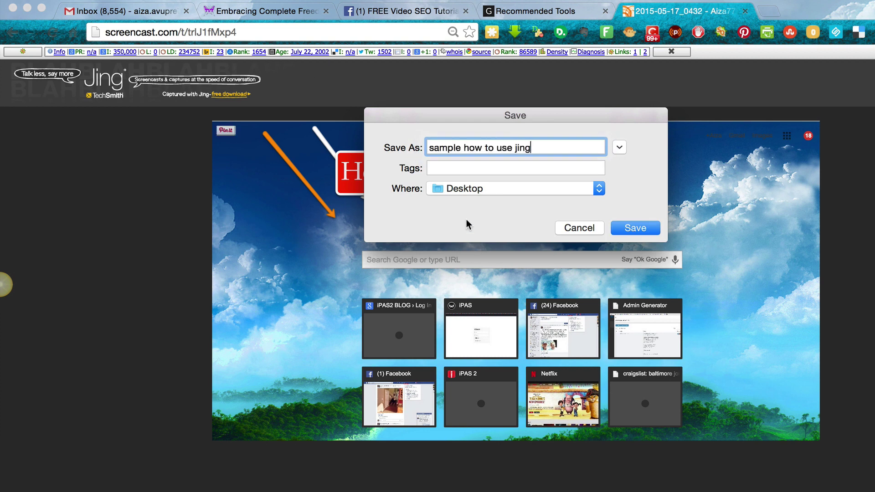
pyautogui.click(635, 229)
pyautogui.click(299, 348)
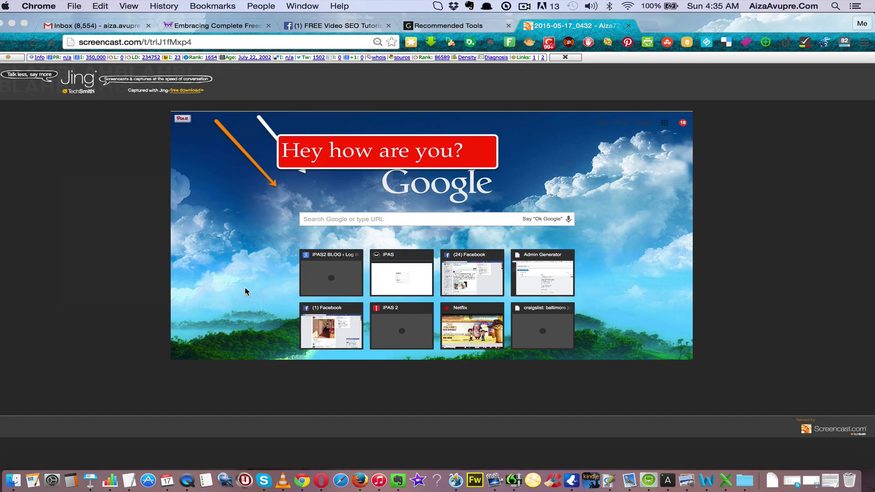
# Step: Record a roughly 12-second video of nearly the whole screen and open its preview
pyautogui.moveTo(9, 237)
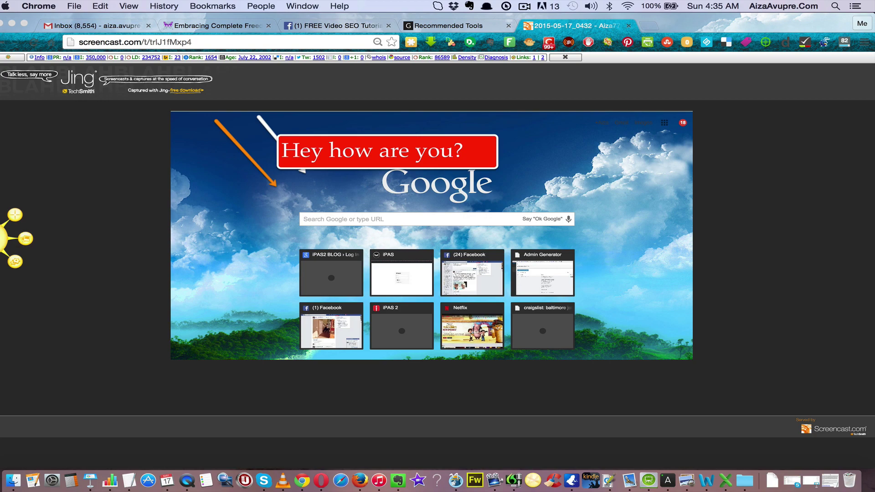
pyautogui.click(20, 210)
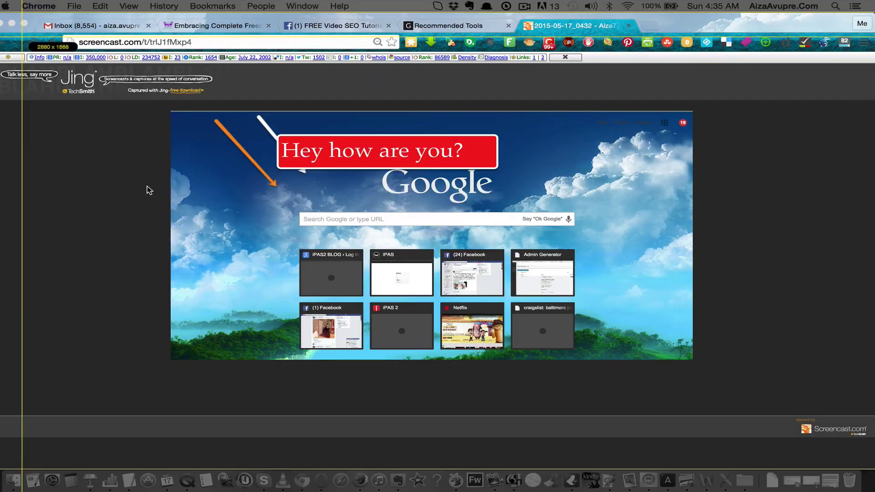
pyautogui.moveTo(16, 11); pyautogui.dragTo(864, 462)
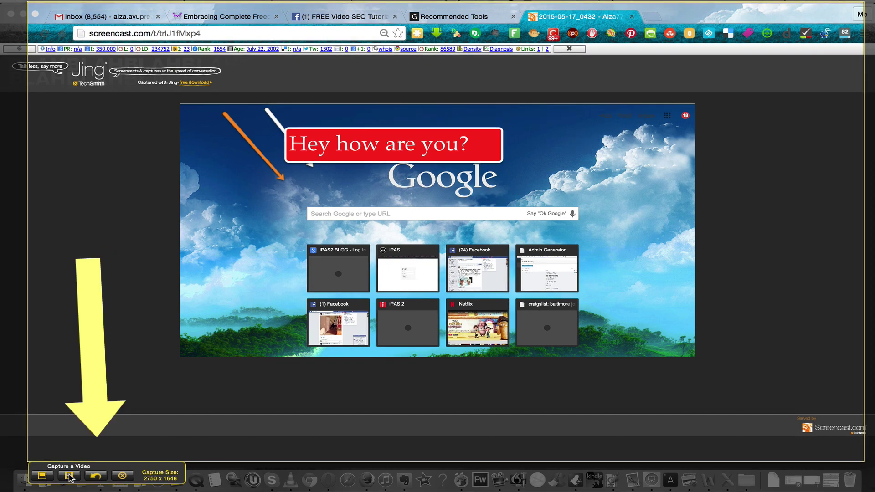
pyautogui.click(69, 477)
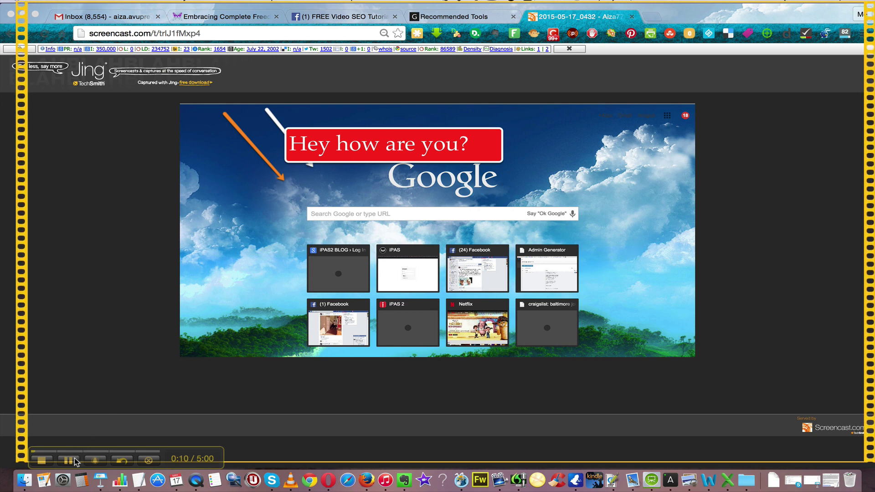
pyautogui.click(41, 460)
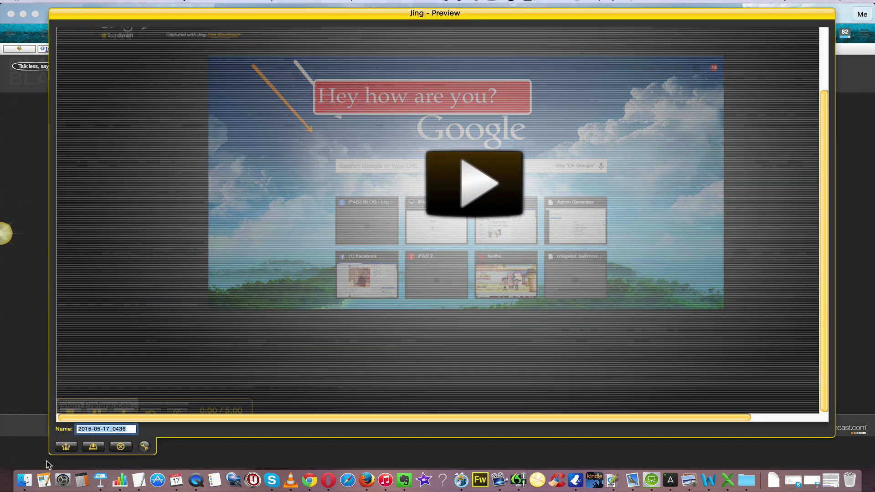
# Step: Play and pause the new video's preview, then upload it to Screencast.com
pyautogui.click(473, 180)
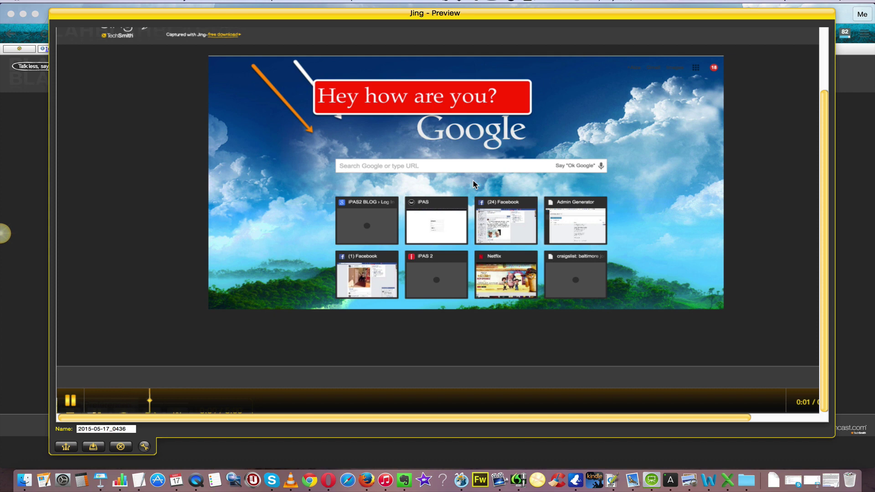
pyautogui.click(76, 397)
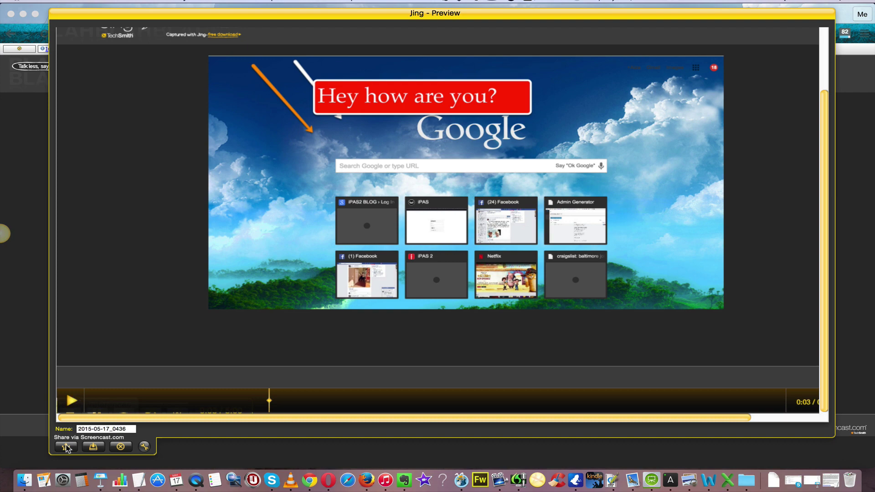
pyautogui.click(66, 446)
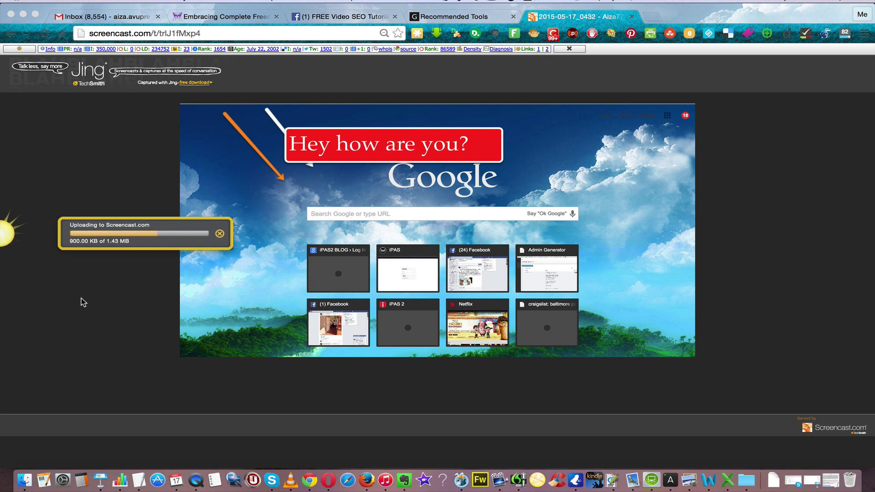
# Step: Open the pasted Screencast.com link in a new Chrome tab and play the 12-second video
pyautogui.click(233, 295)
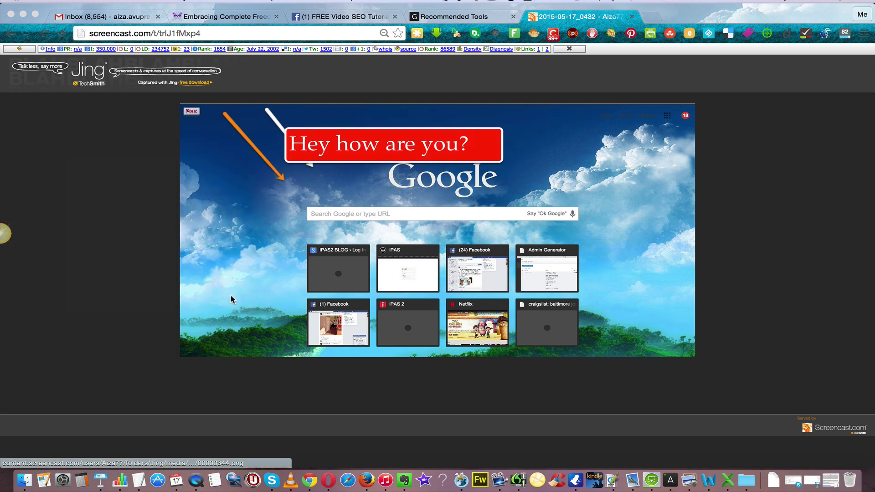
pyautogui.click(653, 17)
pyautogui.write('http://screencast.com/t/MgdwDM6x')
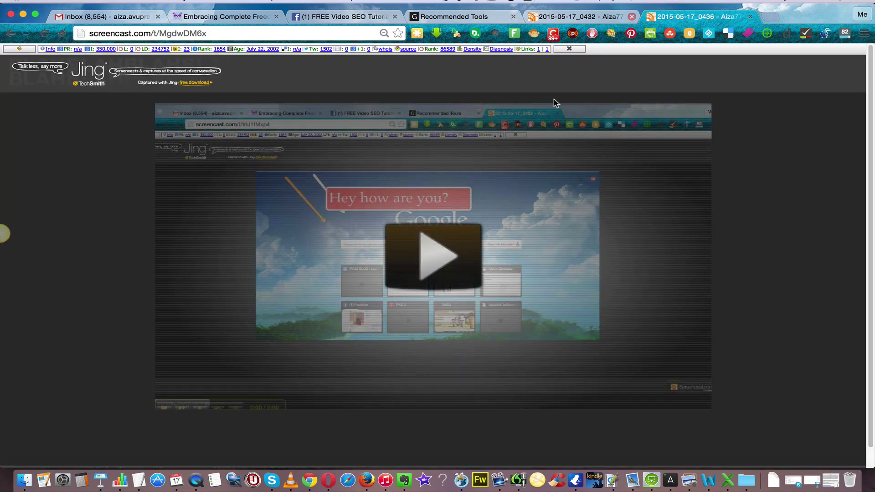
pyautogui.click(431, 270)
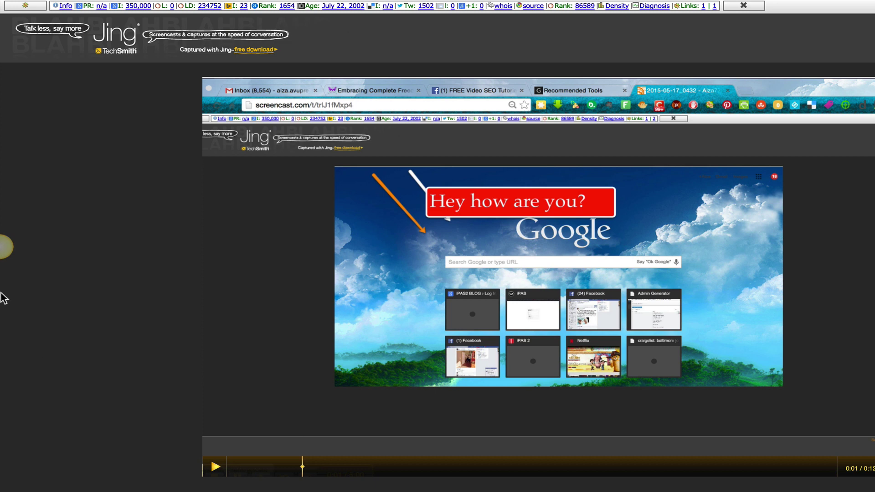
pyautogui.moveTo(23, 210)
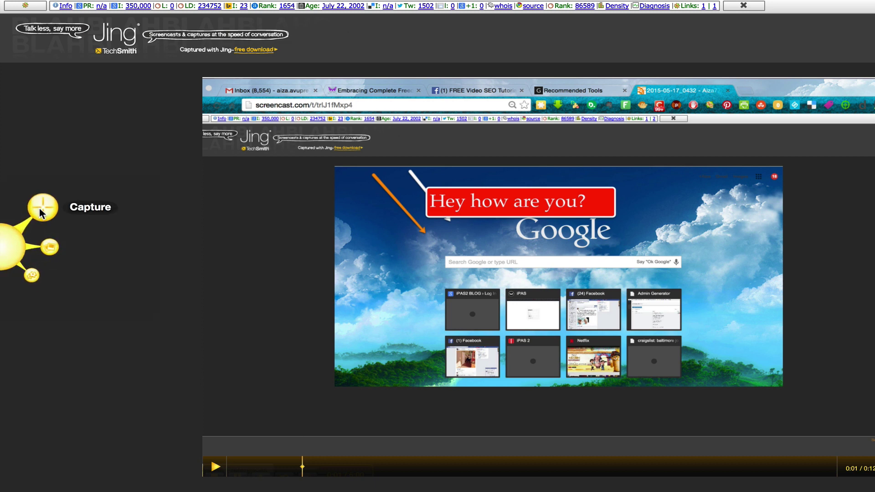
# Step: Open Jing's History window and scroll through the past captures
pyautogui.click(51, 246)
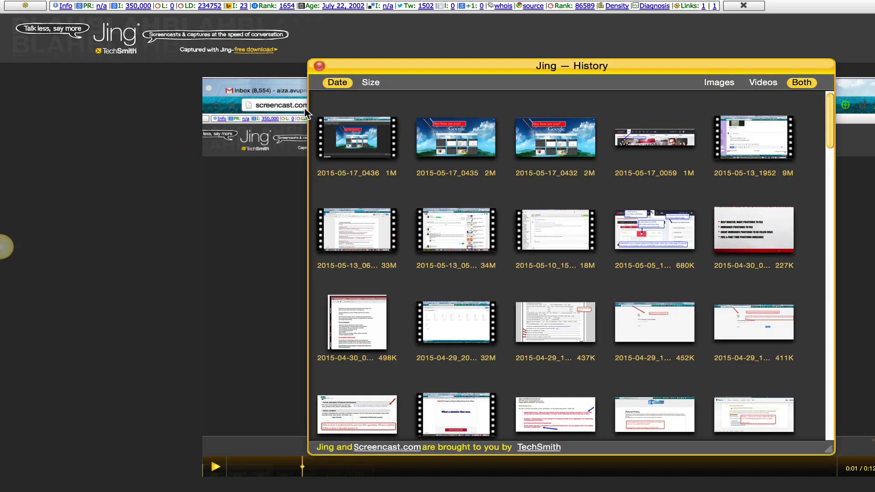
pyautogui.scroll(-3, 362, 161)
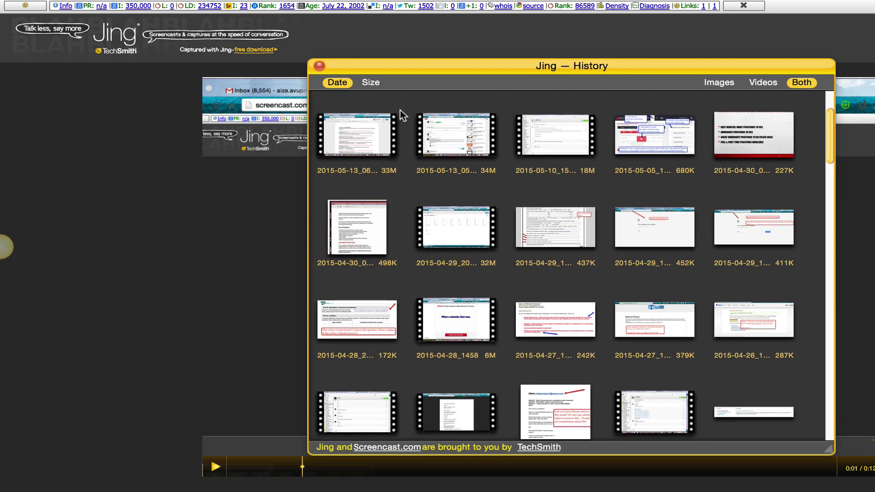
pyautogui.scroll(3, 365, 151)
# Step: Filter the history to images only, then videos only, then both again
pyautogui.moveTo(363, 140)
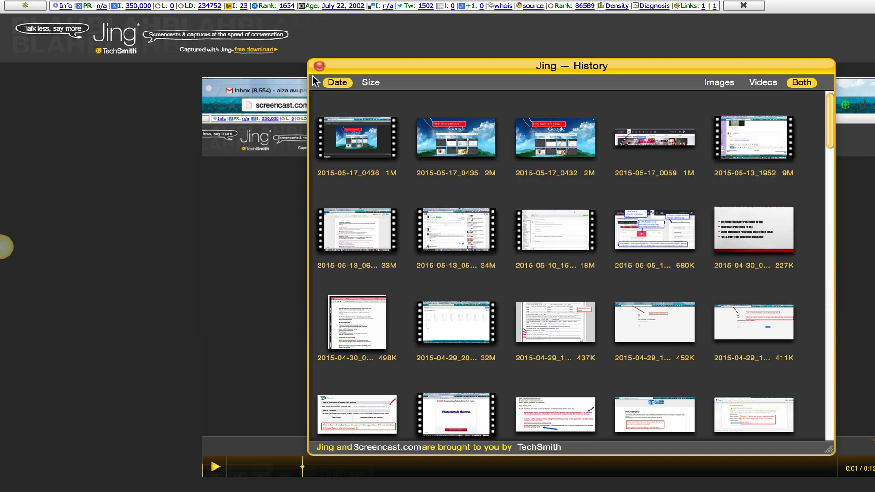
pyautogui.click(718, 84)
pyautogui.scroll(-3, 624, 390)
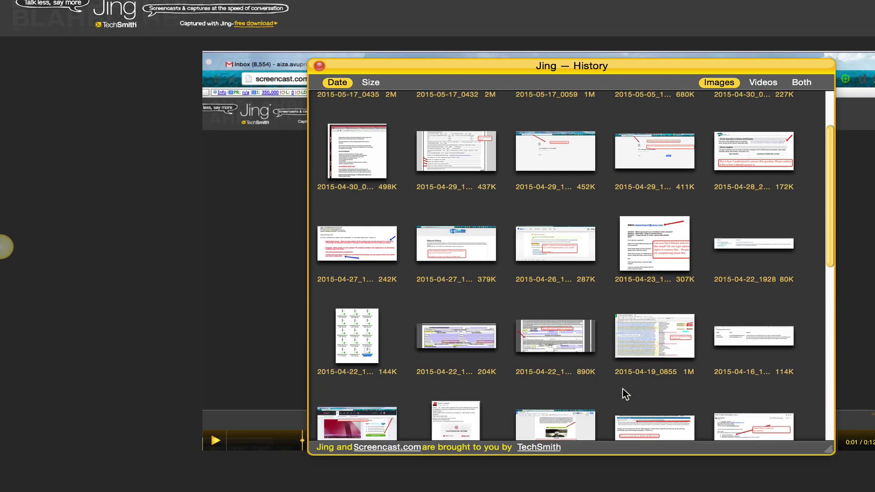
pyautogui.scroll(3, 656, 308)
pyautogui.click(762, 82)
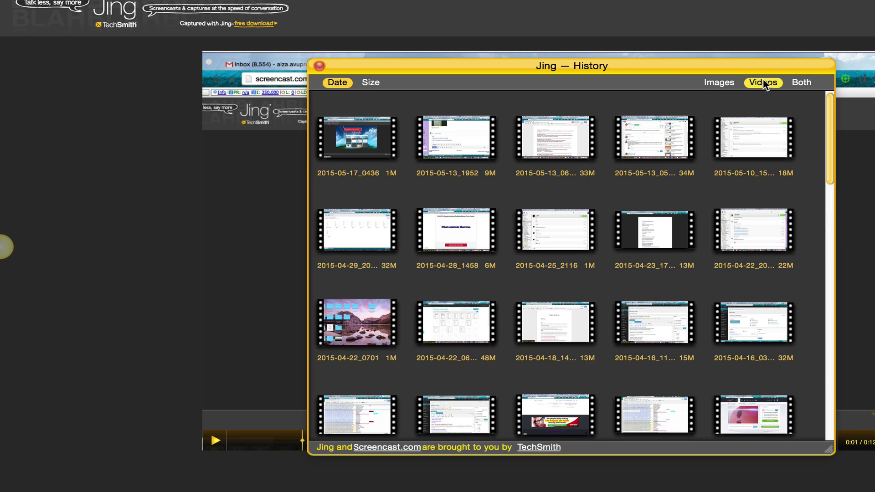
pyautogui.click(802, 82)
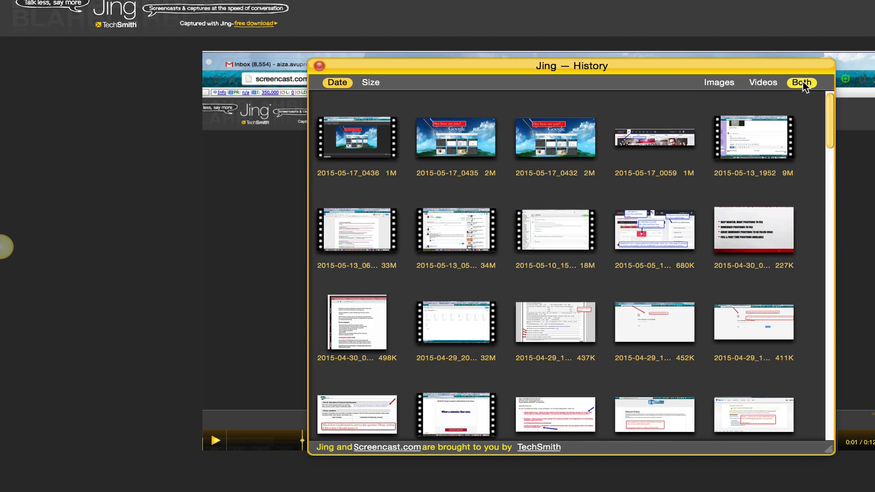
# Step: Sort the captures by file size, then back to date with newest first
pyautogui.click(370, 82)
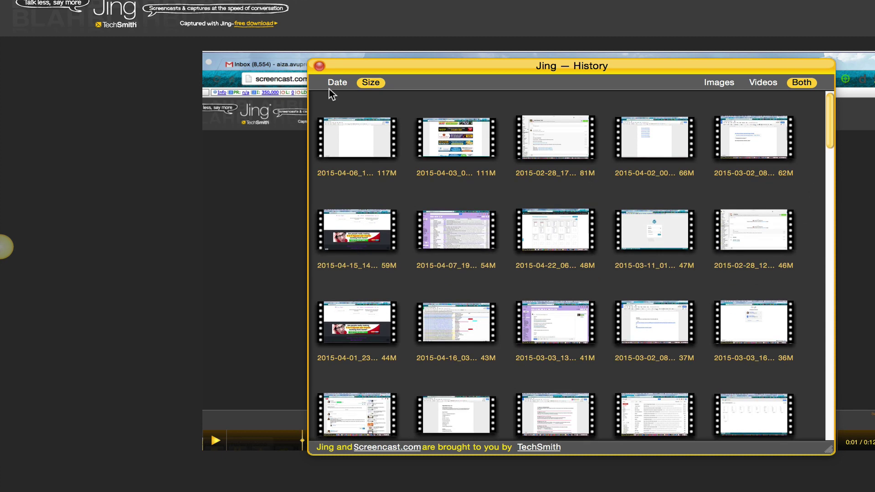
pyautogui.click(336, 82)
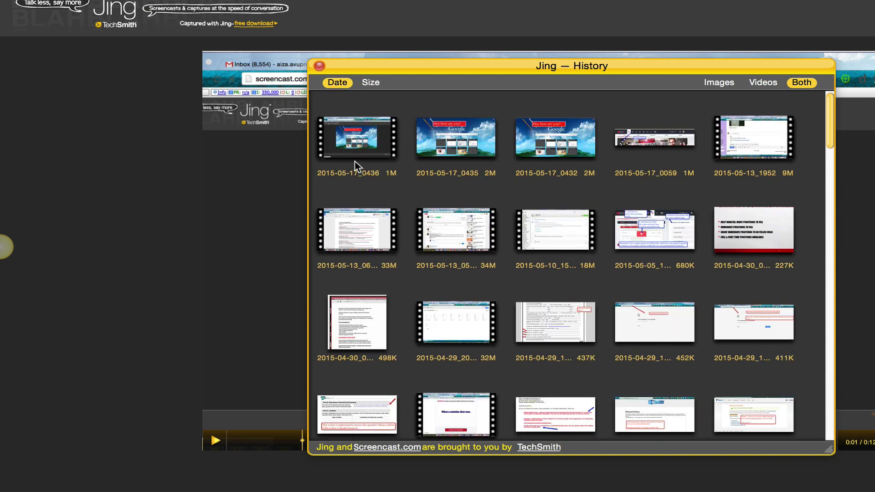
pyautogui.scroll(-5, 356, 166)
pyautogui.scroll(5, 357, 166)
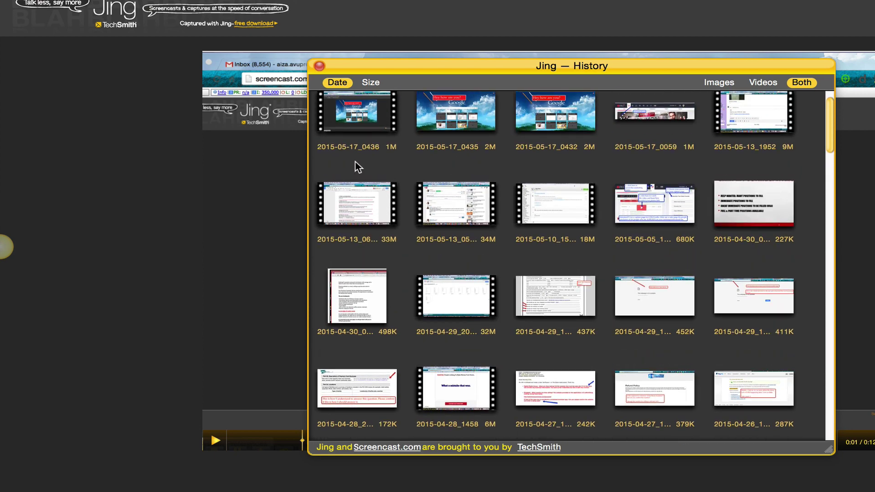
pyautogui.moveTo(7, 242)
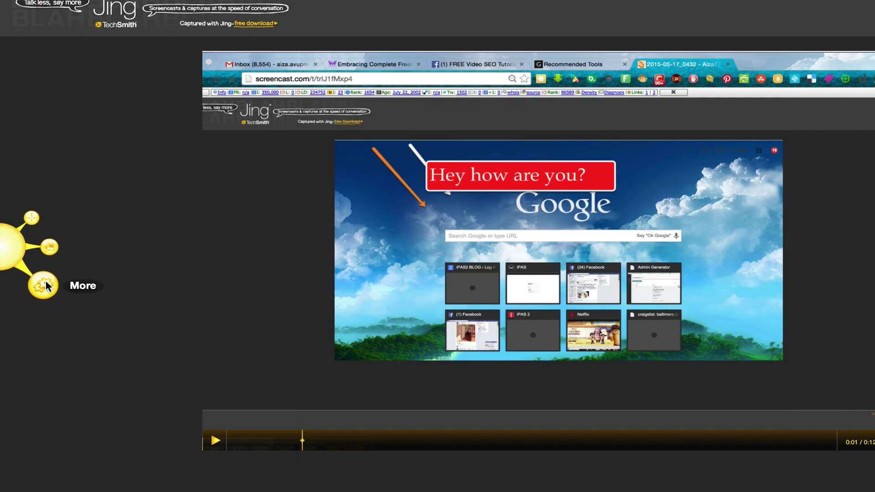
# Step: Close History, review Jing preferences like SWF format and launch on startup, then quit Jing
pyautogui.click(45, 283)
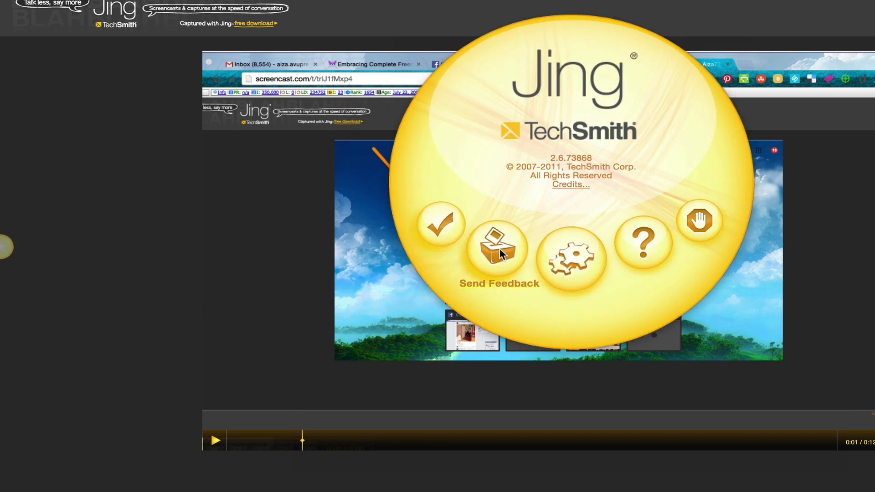
pyautogui.click(572, 262)
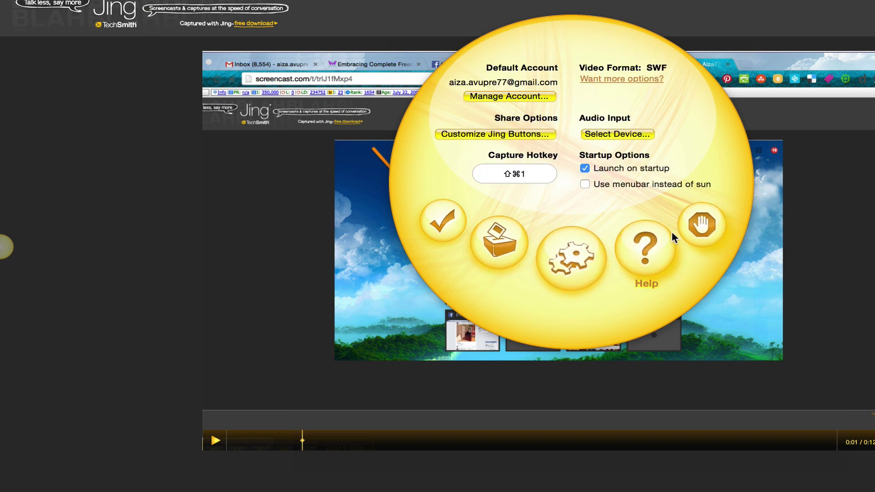
pyautogui.click(700, 225)
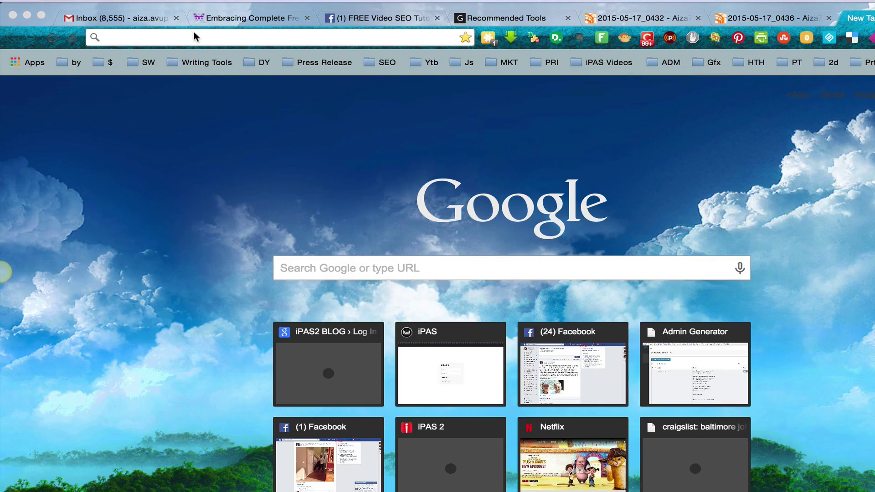
# Step: Search Google for 'jing' and open the 'TechSmith | Jing' result
pyautogui.click(193, 35)
pyautogui.write('jing')
pyautogui.press('Return')
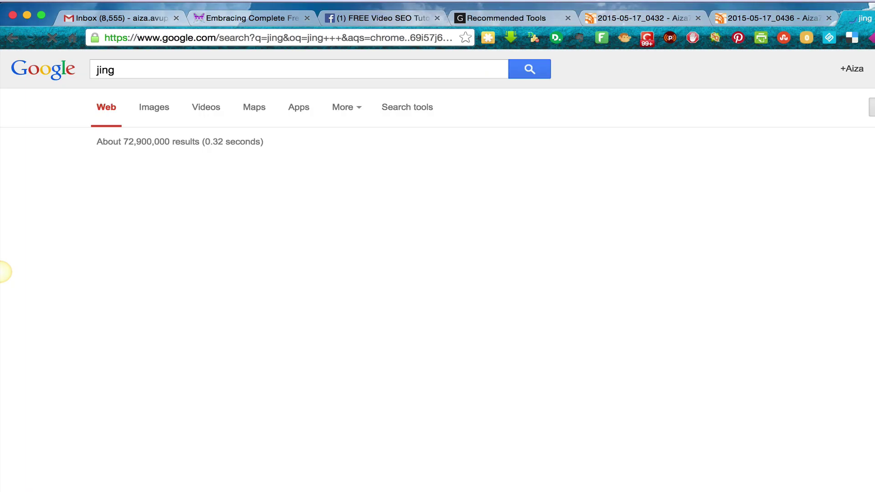
pyautogui.click(157, 224)
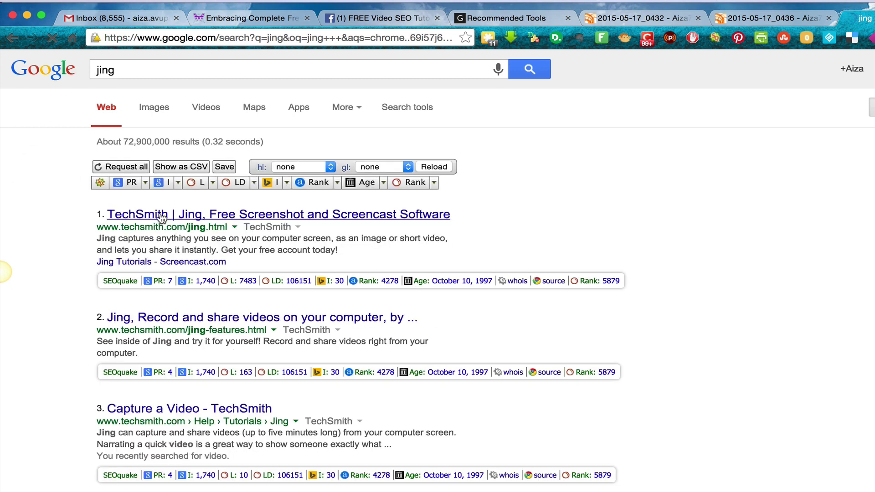